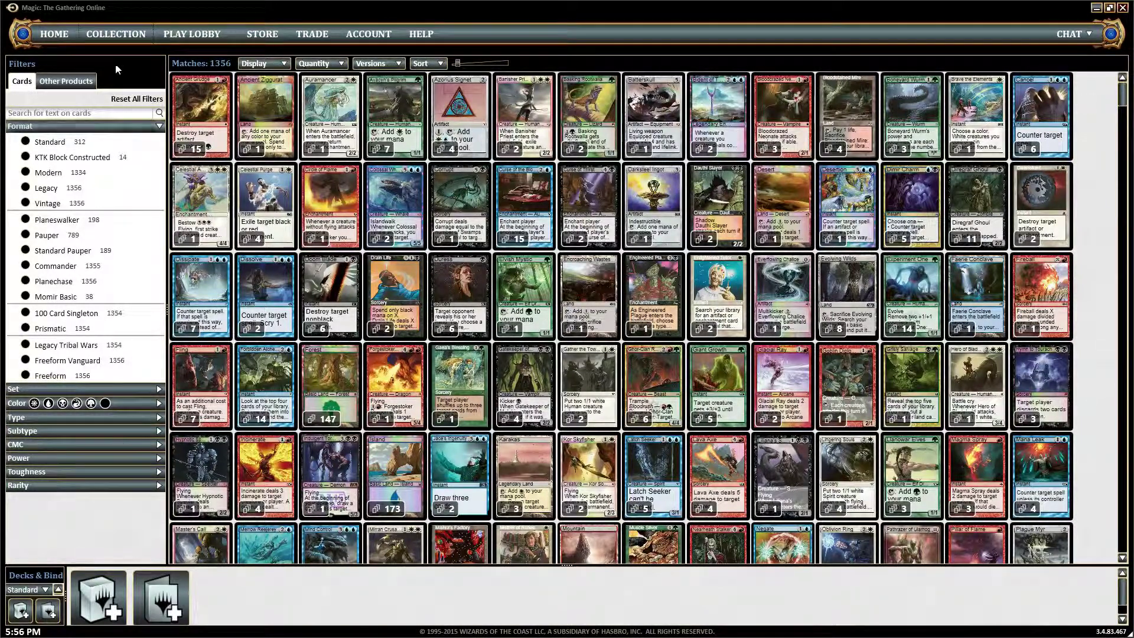
- Open the Collection tab to show all 1356 owned cards
{"action": "left_click", "coordinate": [127, 35]}
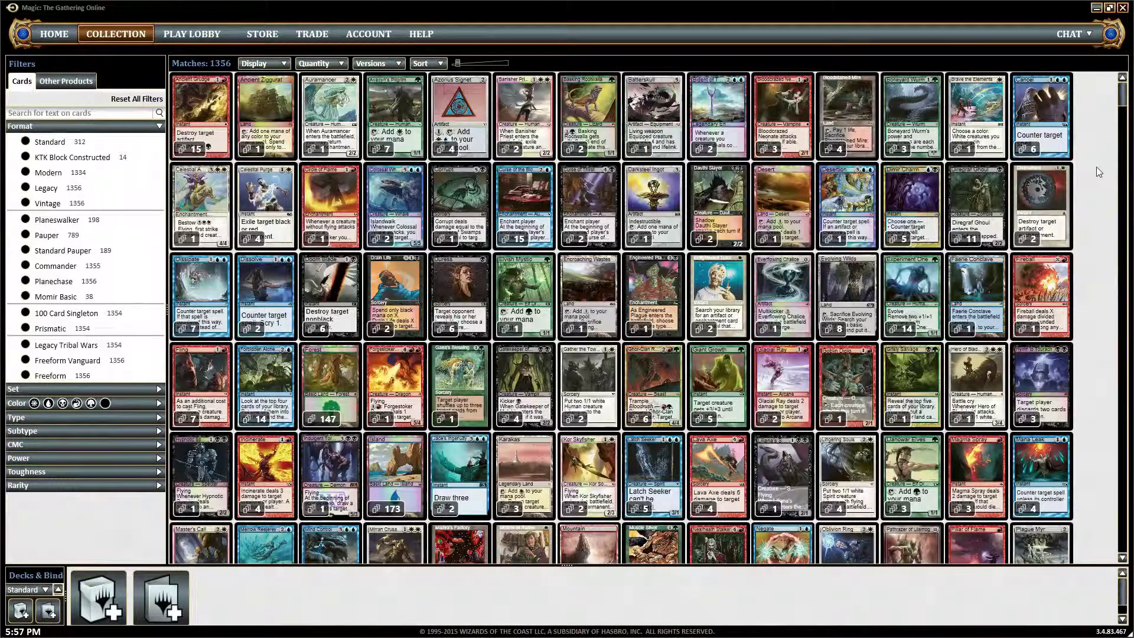
- Select all cards and export them to Documents as Spreadsheet CSV named 'mtgo collection'
{"action": "right_click", "coordinate": [1065, 174]}
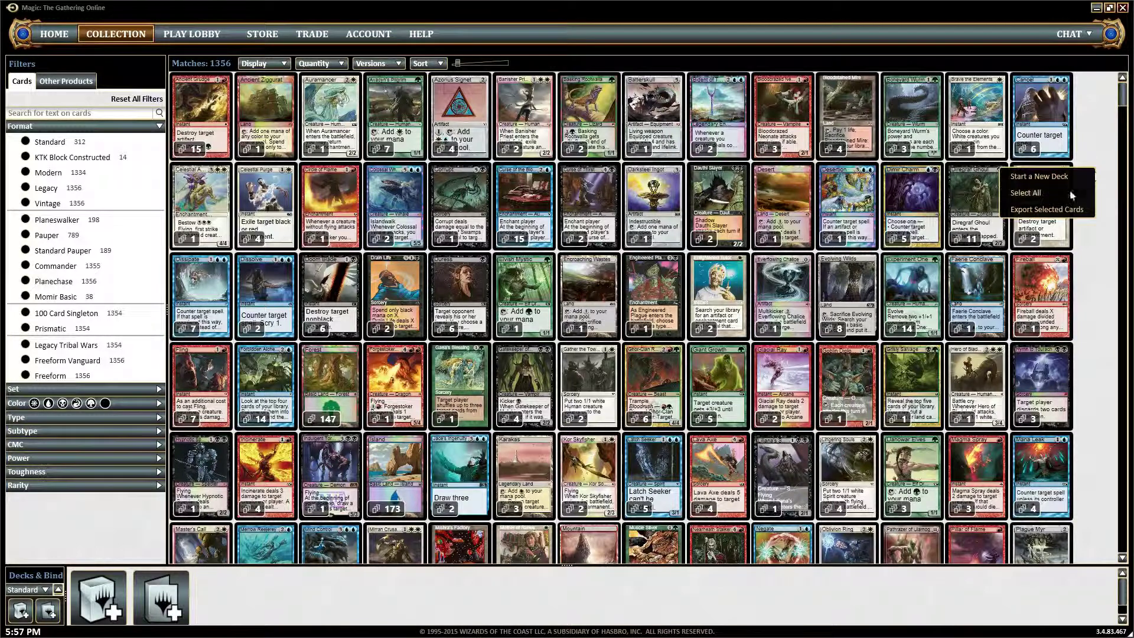
{"action": "left_click", "coordinate": [1062, 193]}
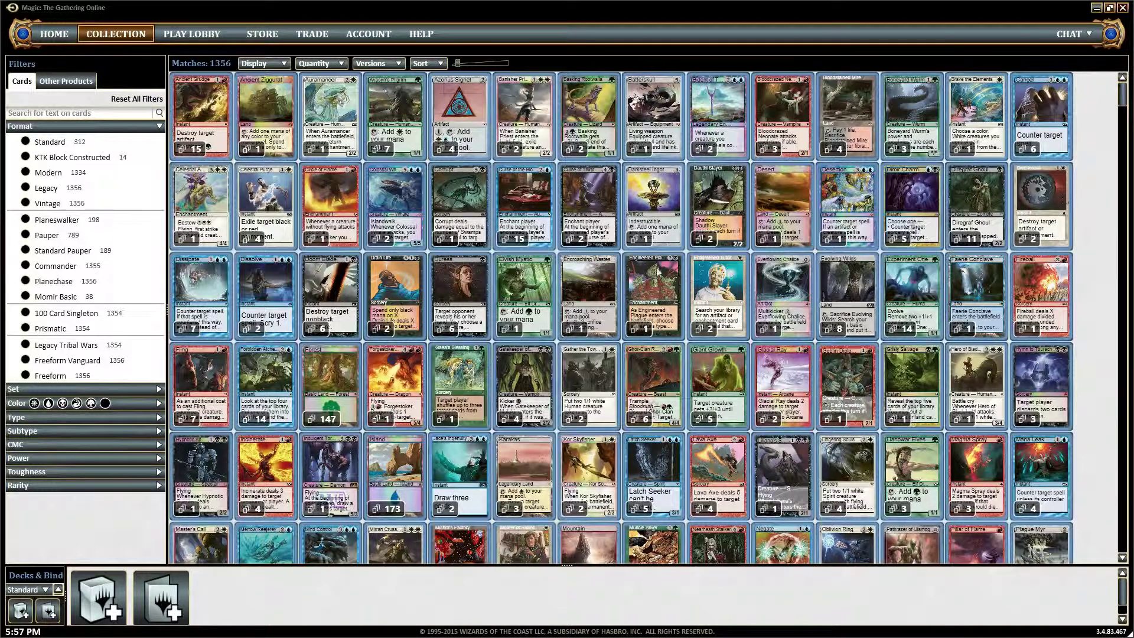
{"action": "right_click", "coordinate": [1098, 233]}
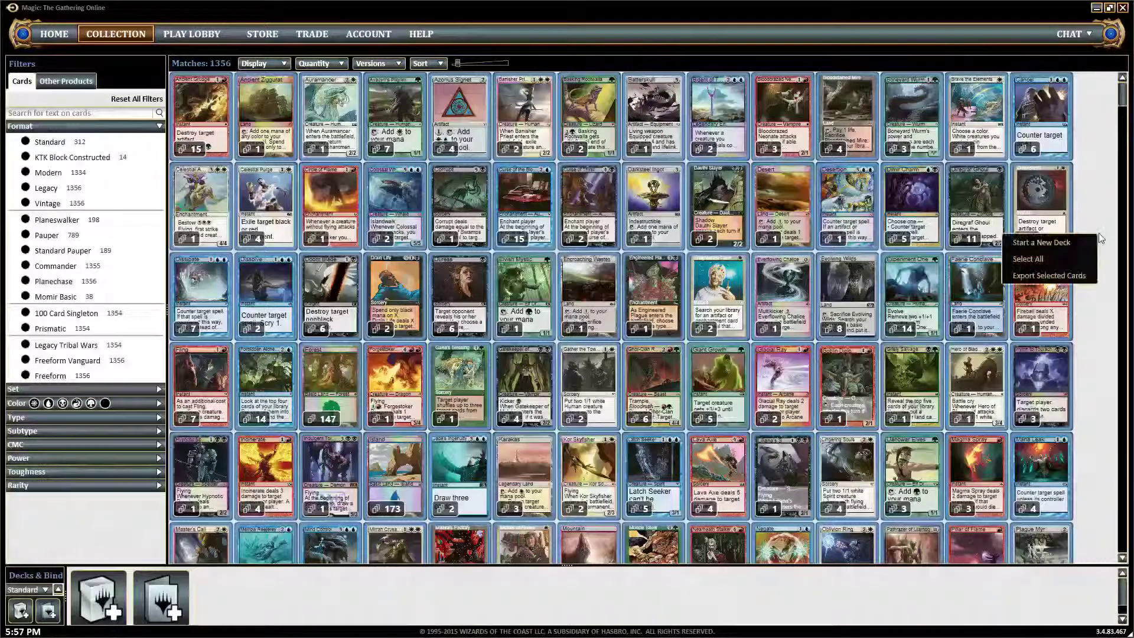
{"action": "left_click", "coordinate": [1049, 275]}
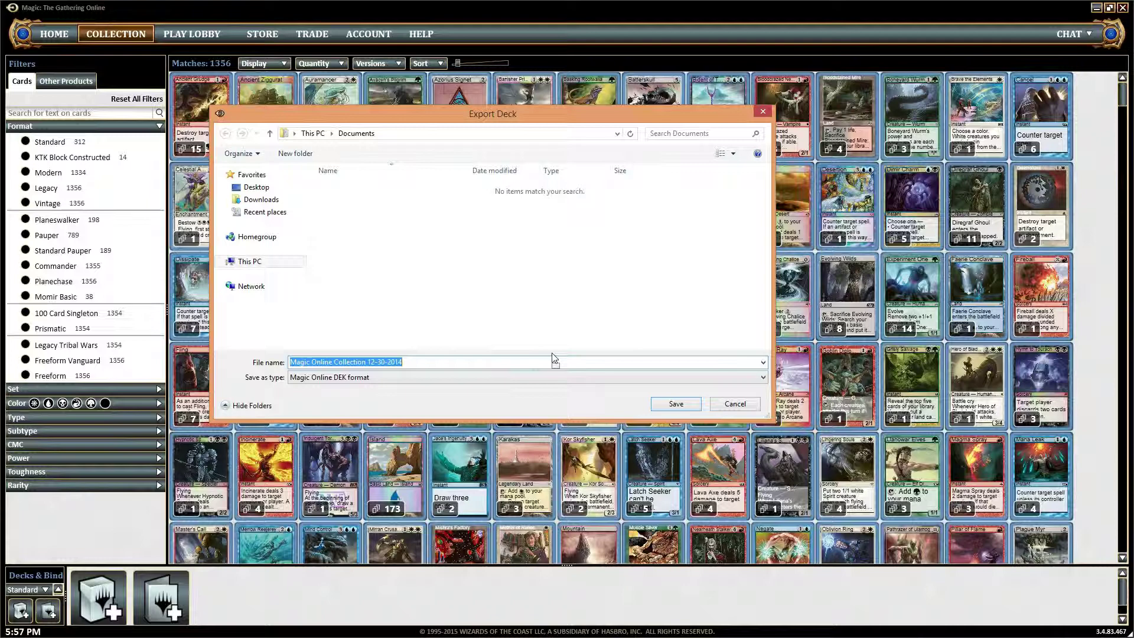
{"action": "type", "text": "mtg"}
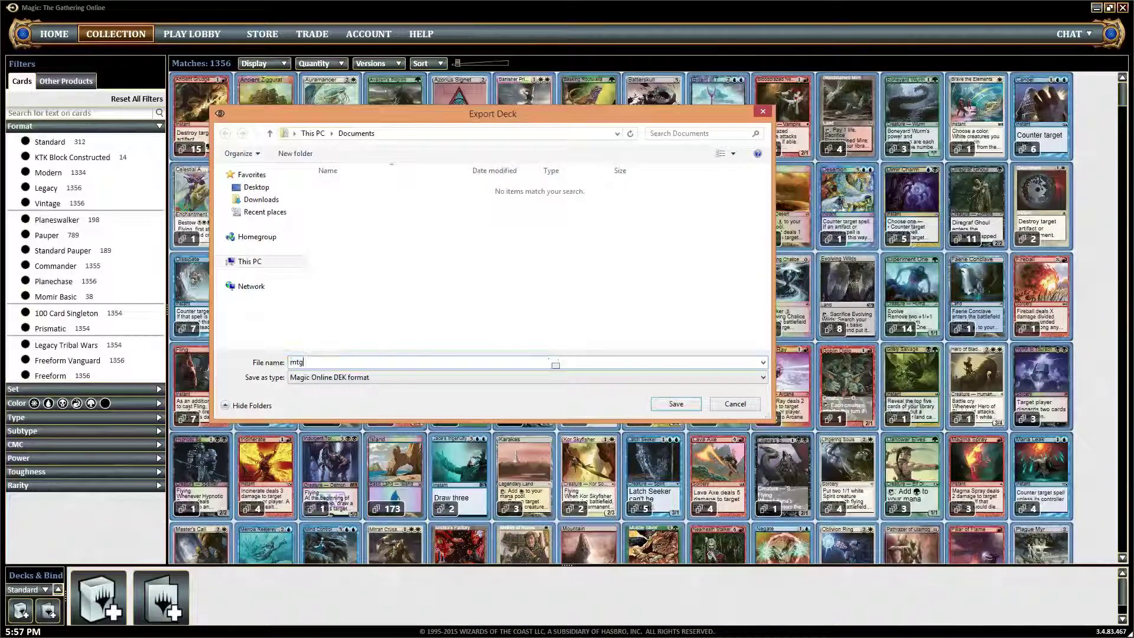
{"action": "type", "text": "o collection"}
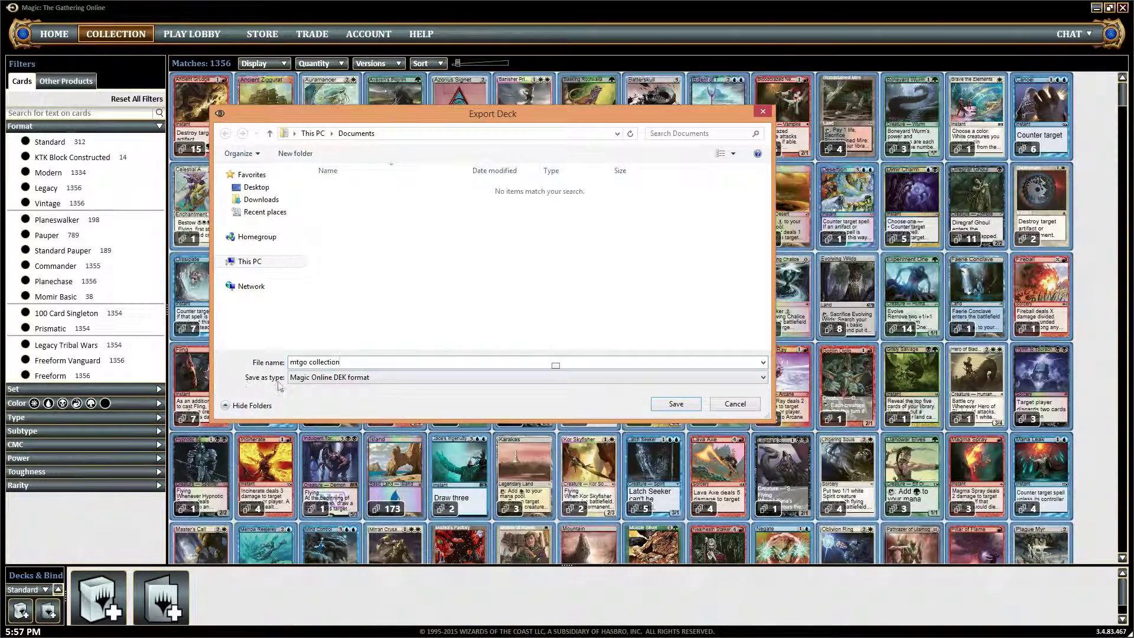
{"action": "left_click", "coordinate": [301, 378]}
{"action": "left_click", "coordinate": [321, 405]}
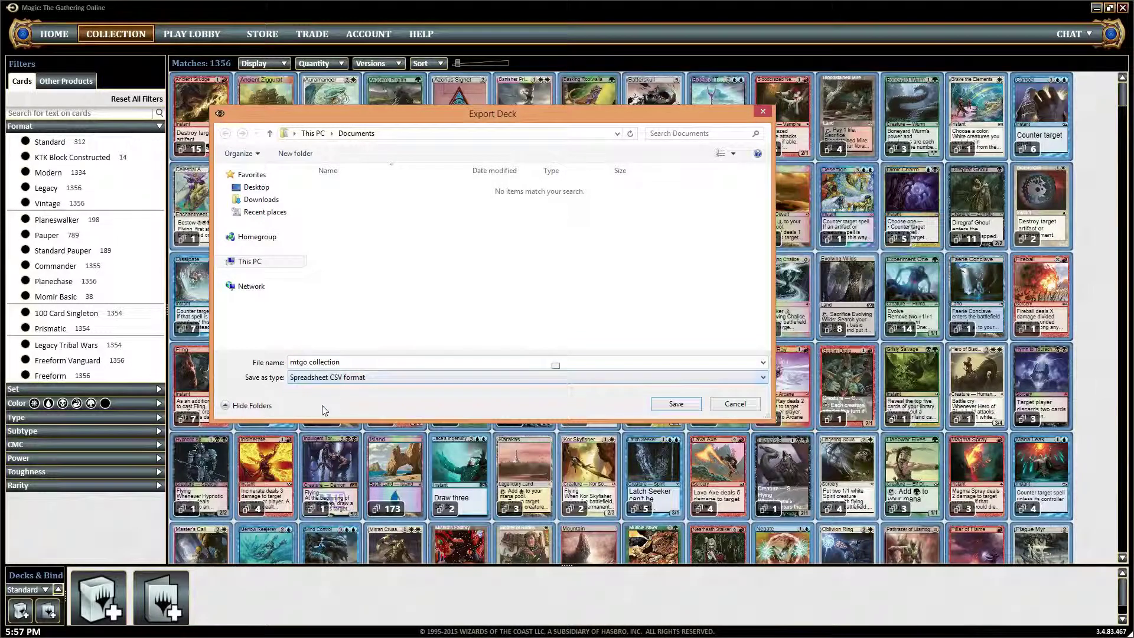
{"action": "left_click", "coordinate": [690, 400]}
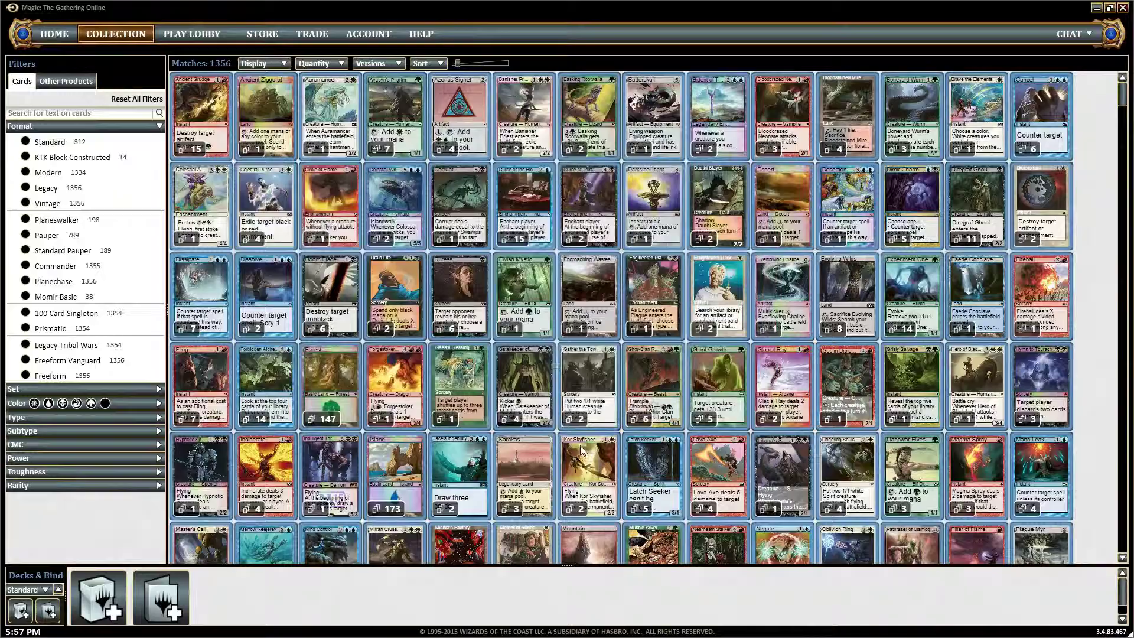
- In Chrome, open MTGGoldfish's collection CSV Import page and pick Overwrite, then Add
{"action": "key", "text": "alt+Tab"}
{"action": "key", "text": "Tab"}
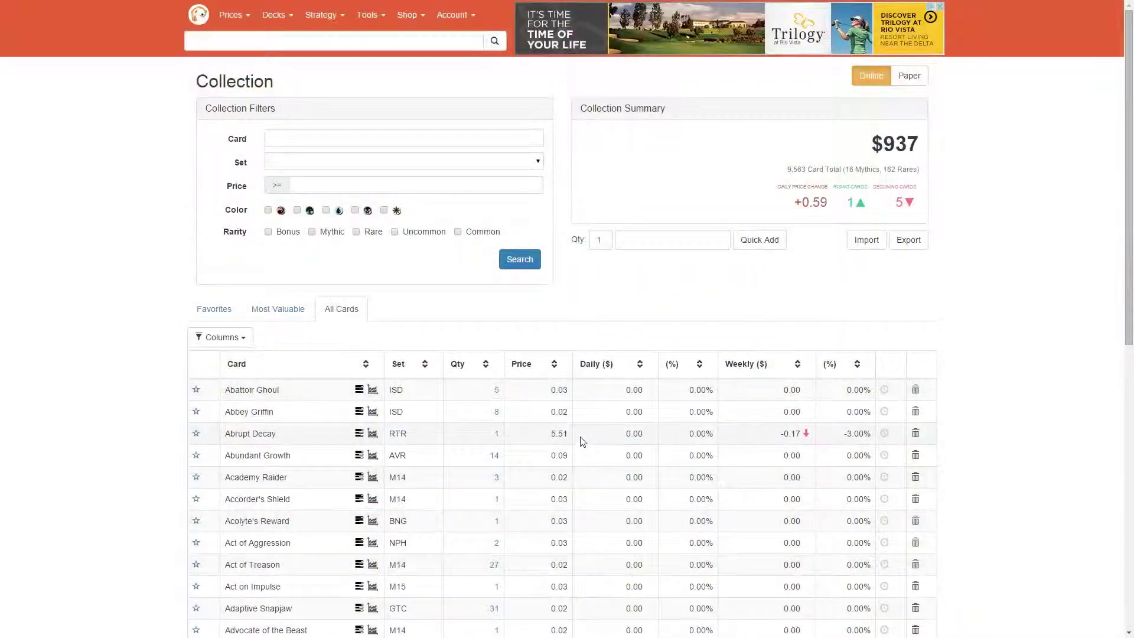
{"action": "left_click", "coordinate": [359, 23]}
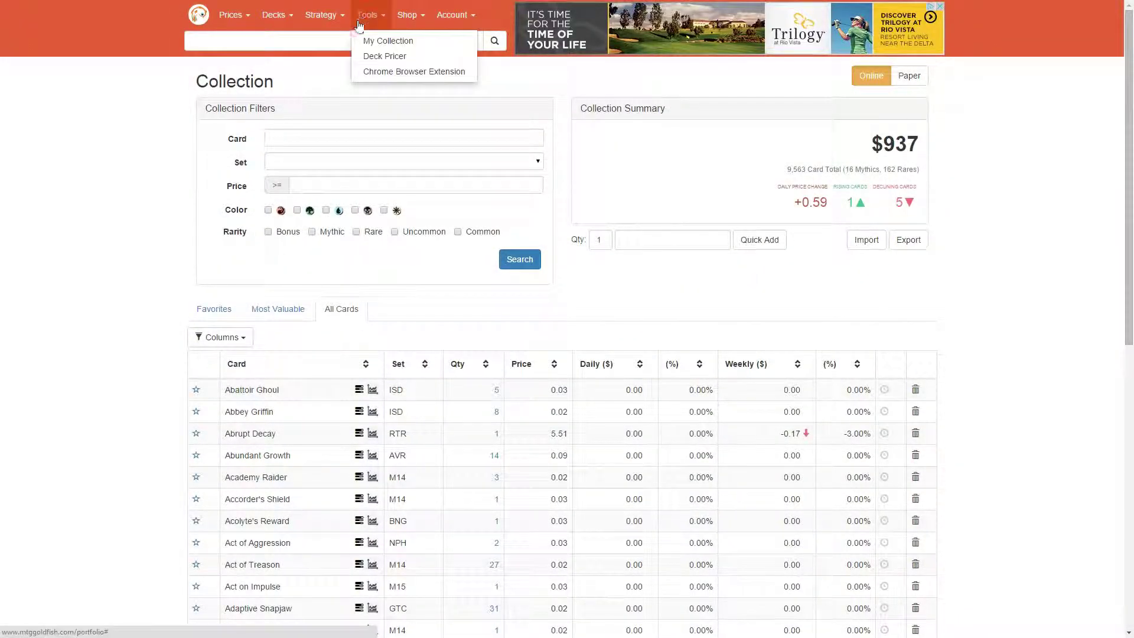
{"action": "left_click", "coordinate": [844, 263]}
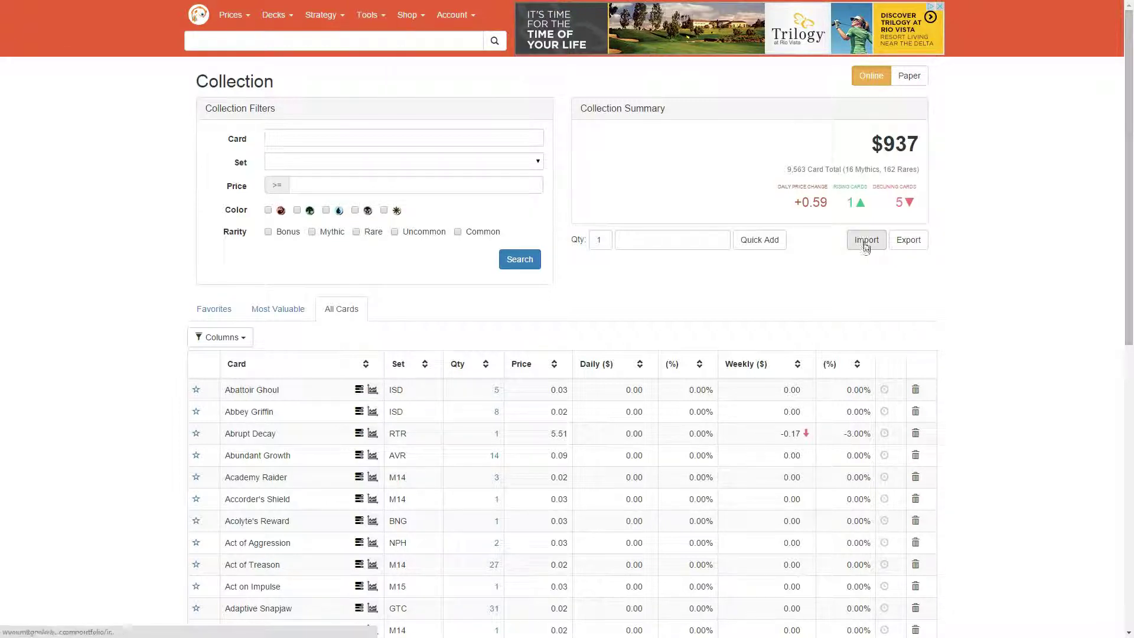
{"action": "left_click", "coordinate": [866, 247]}
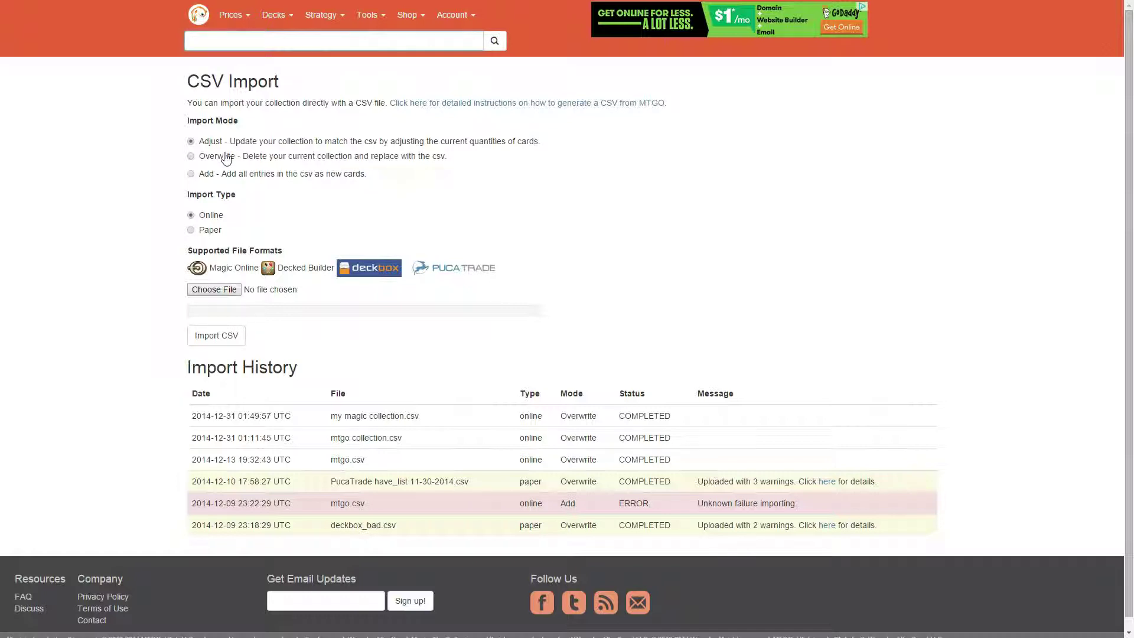
{"action": "left_click", "coordinate": [226, 159]}
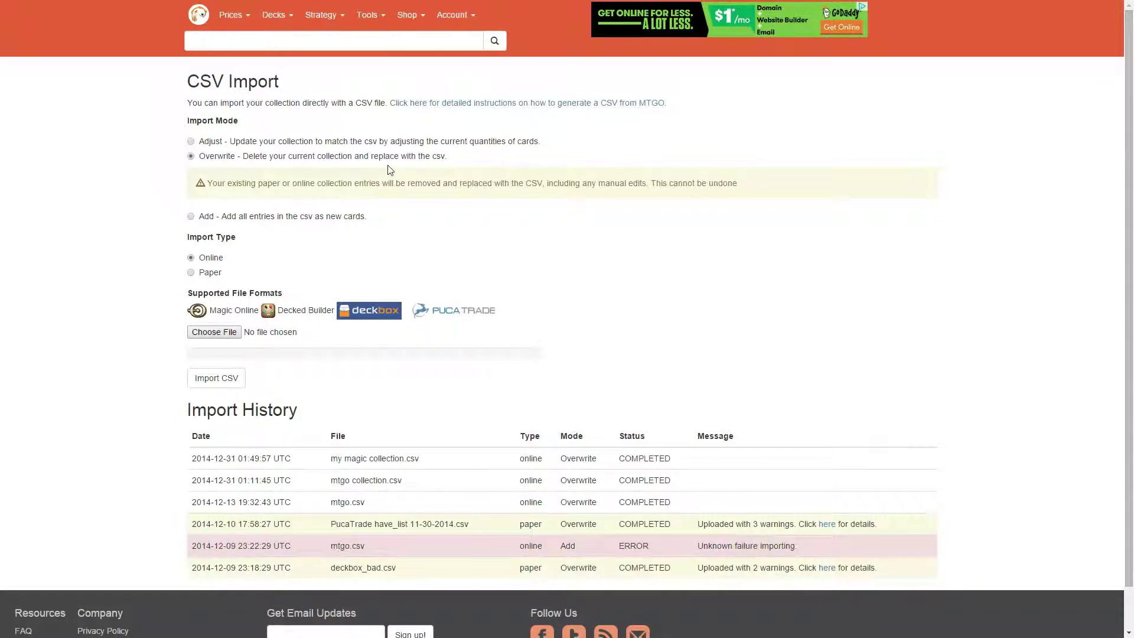
{"action": "left_click", "coordinate": [361, 217]}
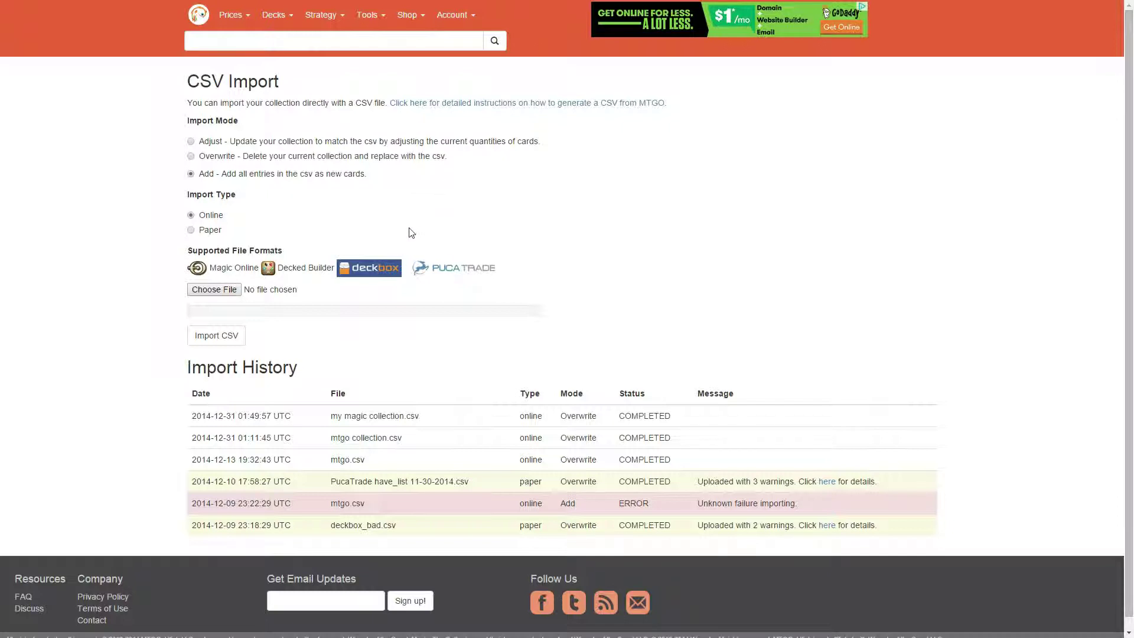
- Set import mode back to Overwrite and upload 'mtgo collection.csv'
{"action": "left_click", "coordinate": [304, 157]}
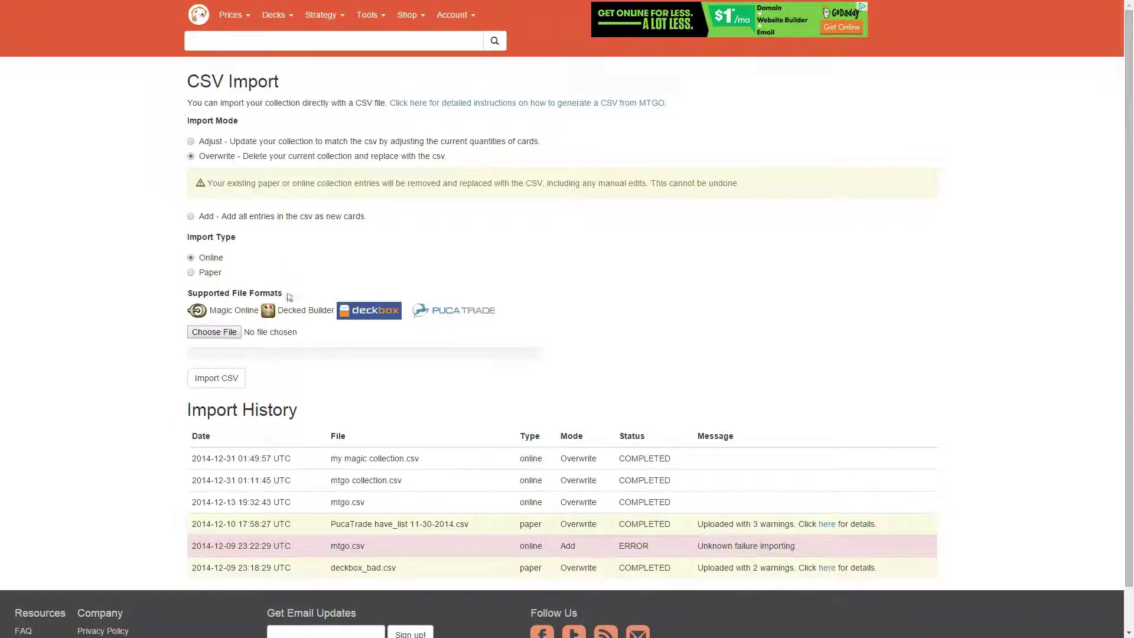
{"action": "left_click", "coordinate": [213, 334]}
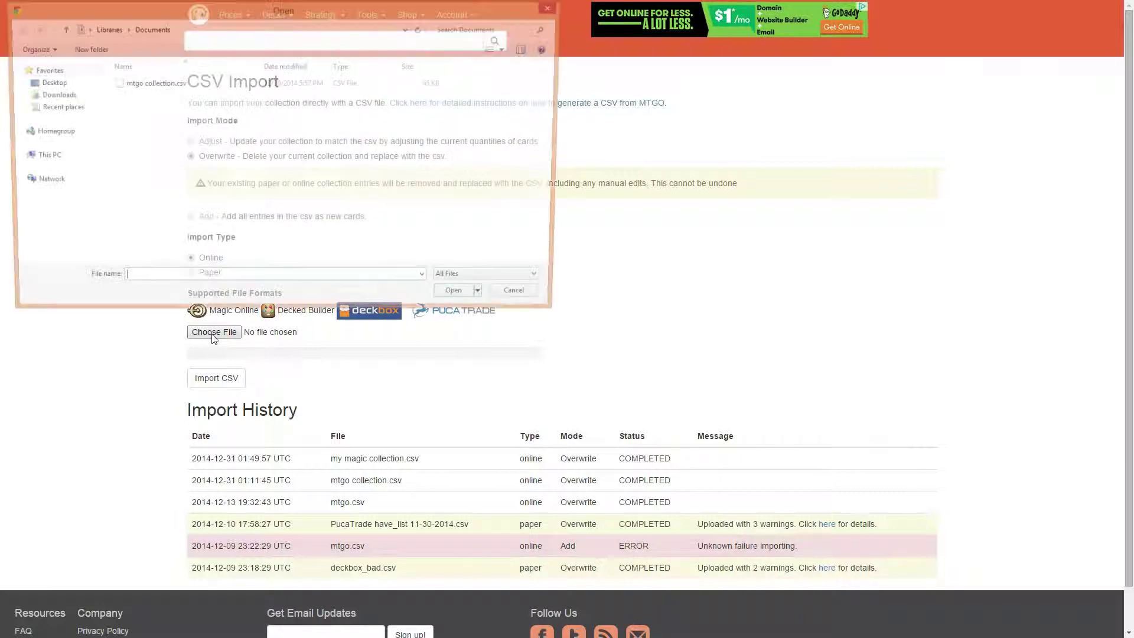
{"action": "double_click", "coordinate": [159, 89]}
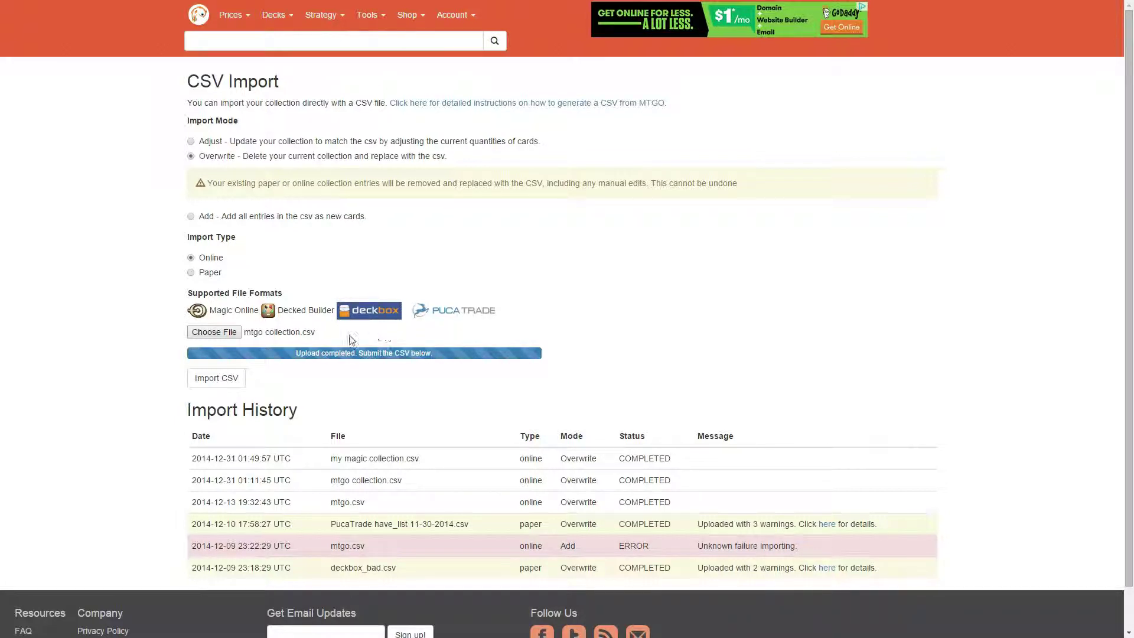
- Import the uploaded CSV, check the latest Import History entries, and go full screen
{"action": "left_click", "coordinate": [229, 386]}
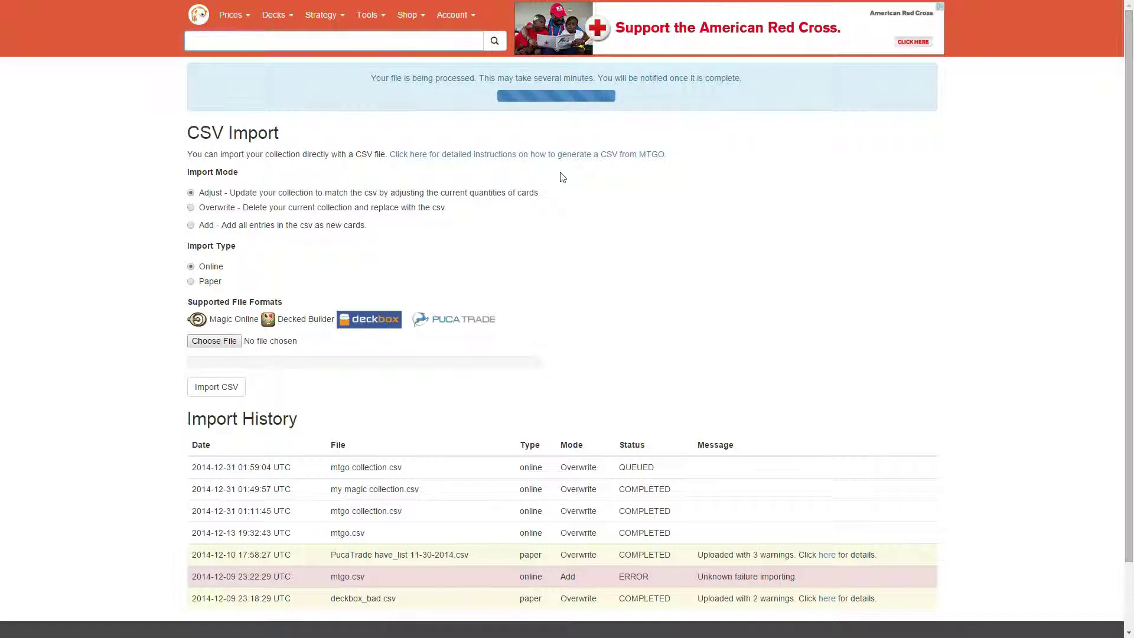
{"action": "mouse_move", "coordinate": [510, 5]}
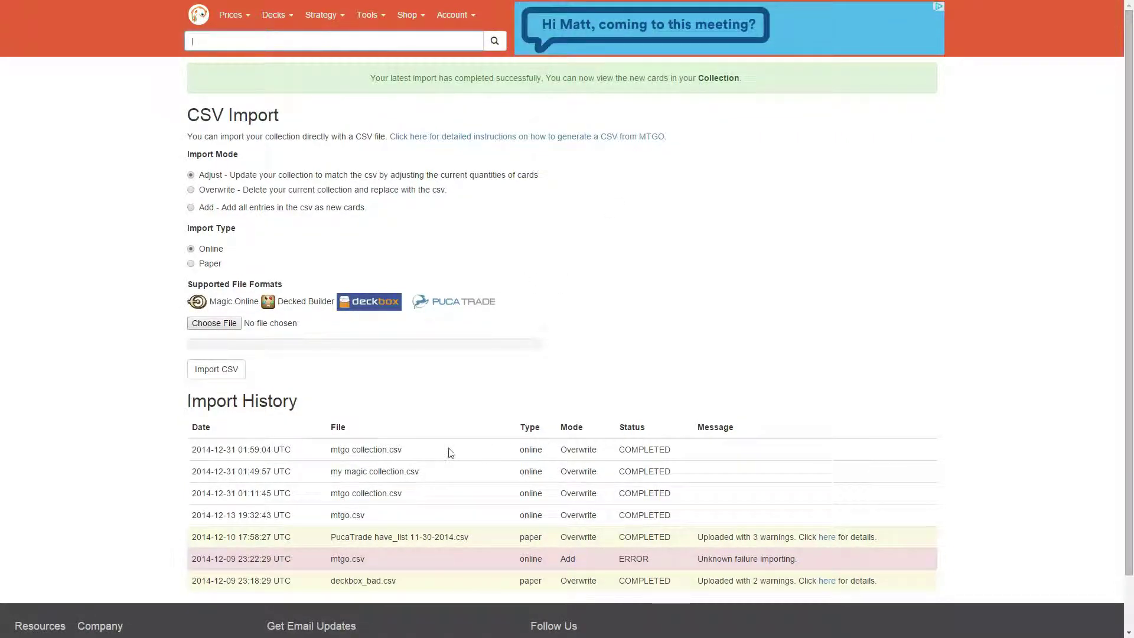
{"action": "mouse_move", "coordinate": [206, 449]}
{"action": "left_mouse_down"}
{"action": "mouse_move", "coordinate": [260, 450]}
{"action": "mouse_move", "coordinate": [364, 516]}
{"action": "left_mouse_up"}
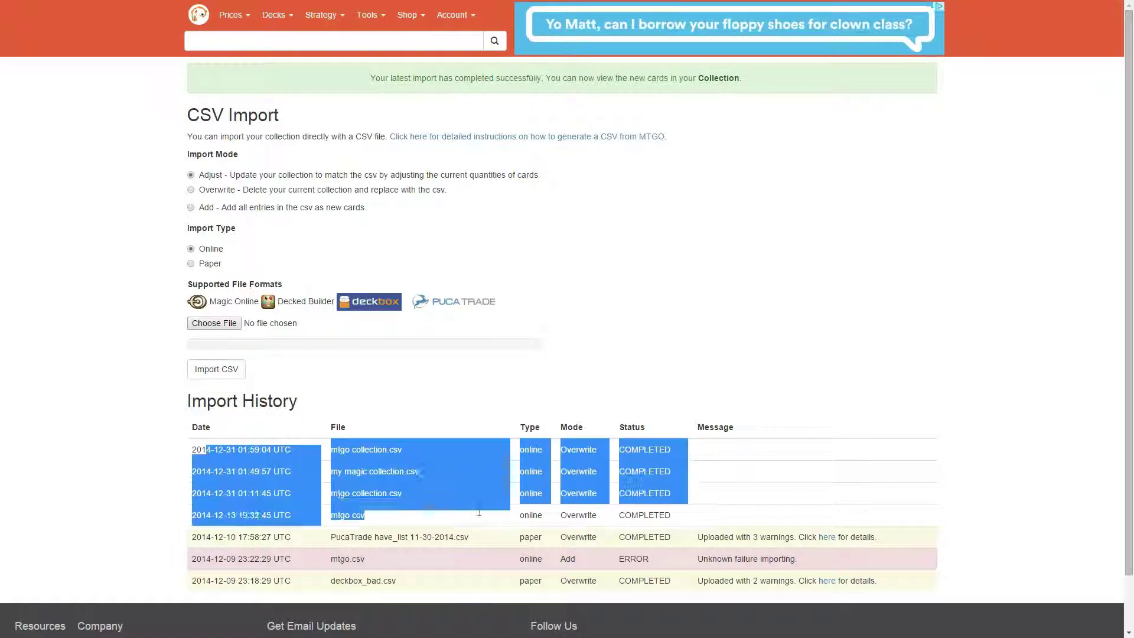
{"action": "left_click", "coordinate": [685, 450]}
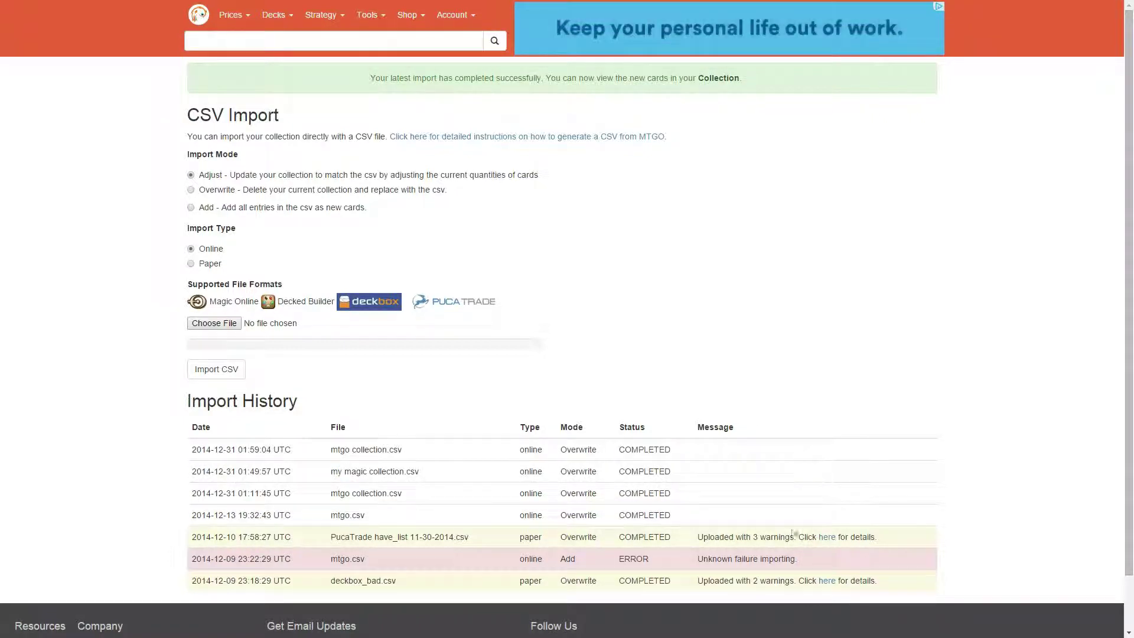
{"action": "key", "text": "F11"}
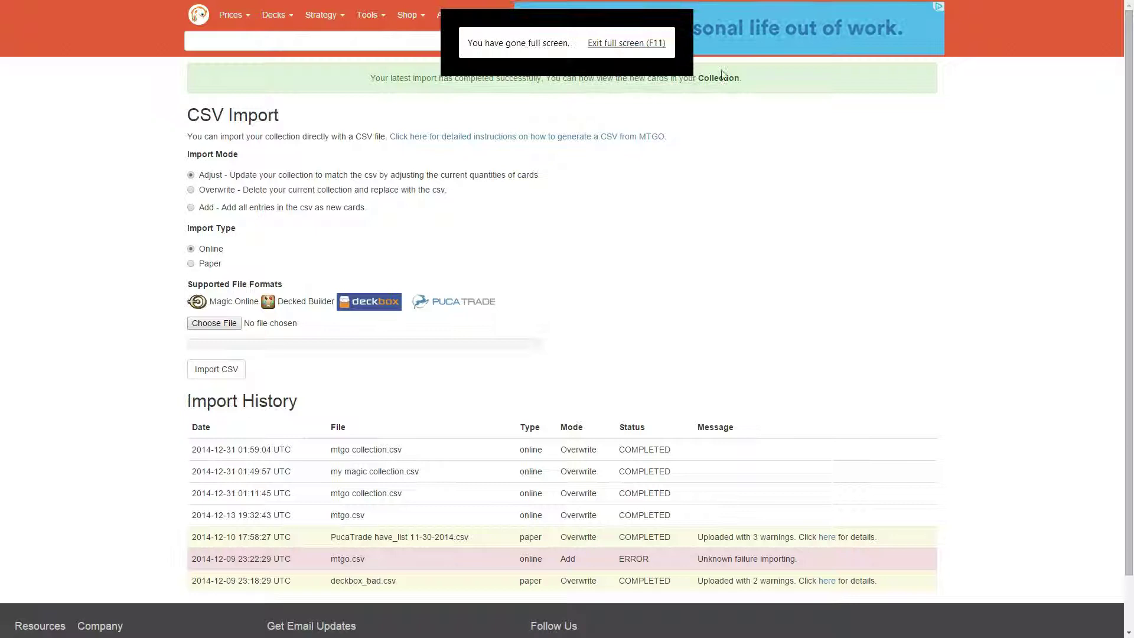
- Follow the banner's Collection link and list All Cards, totalling 9,563 cards worth $937
{"action": "left_click", "coordinate": [720, 77]}
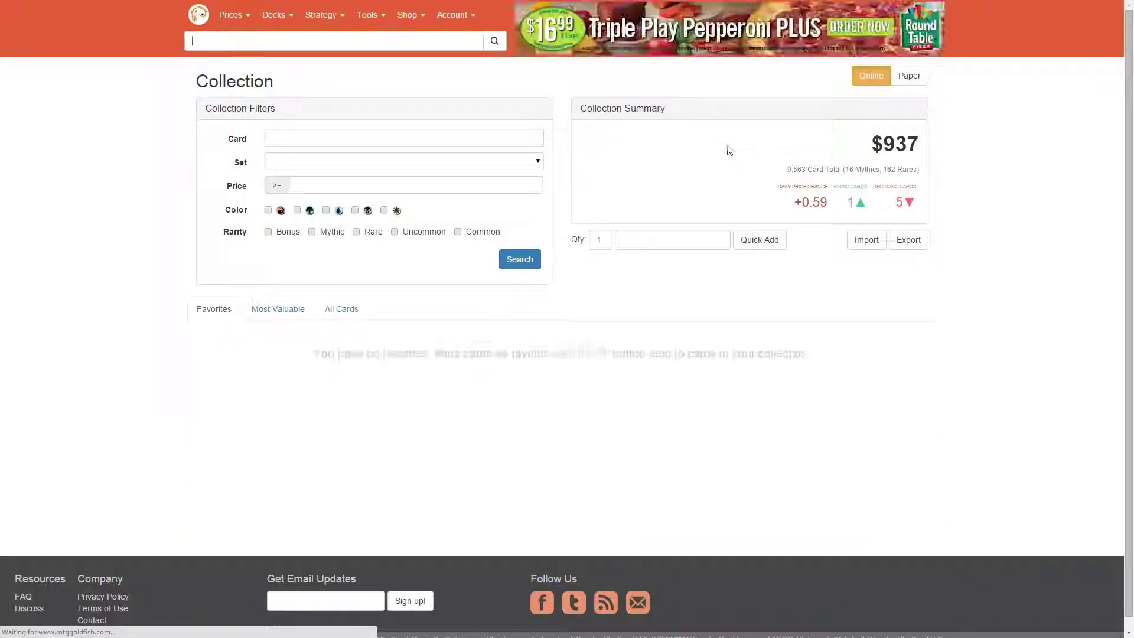
{"action": "left_click", "coordinate": [340, 313]}
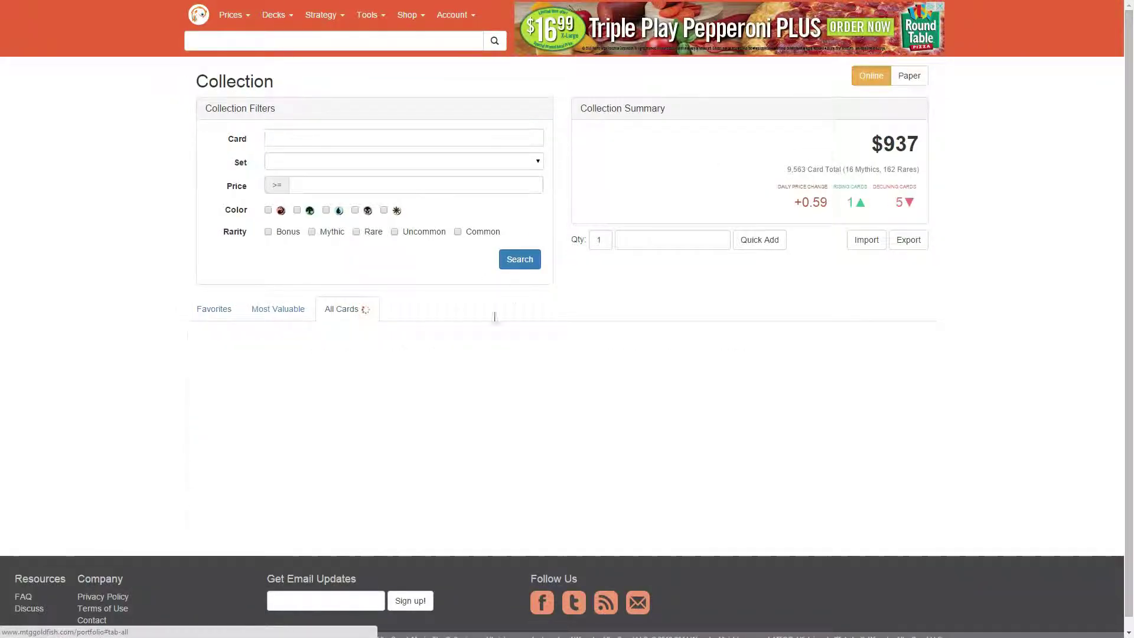